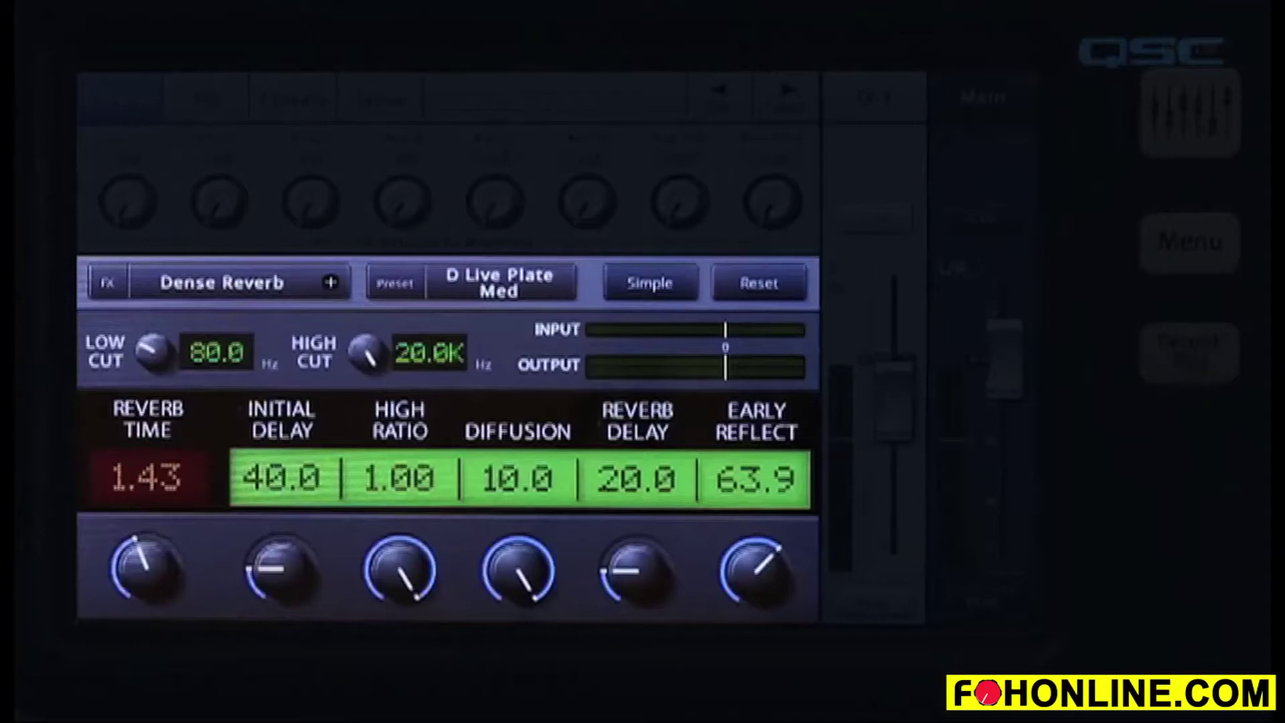
Step: Swap FX 1 from Dense Reverb to Mono Delay (Mono 250 preset) and tap in the delay tempo
click(274, 283)
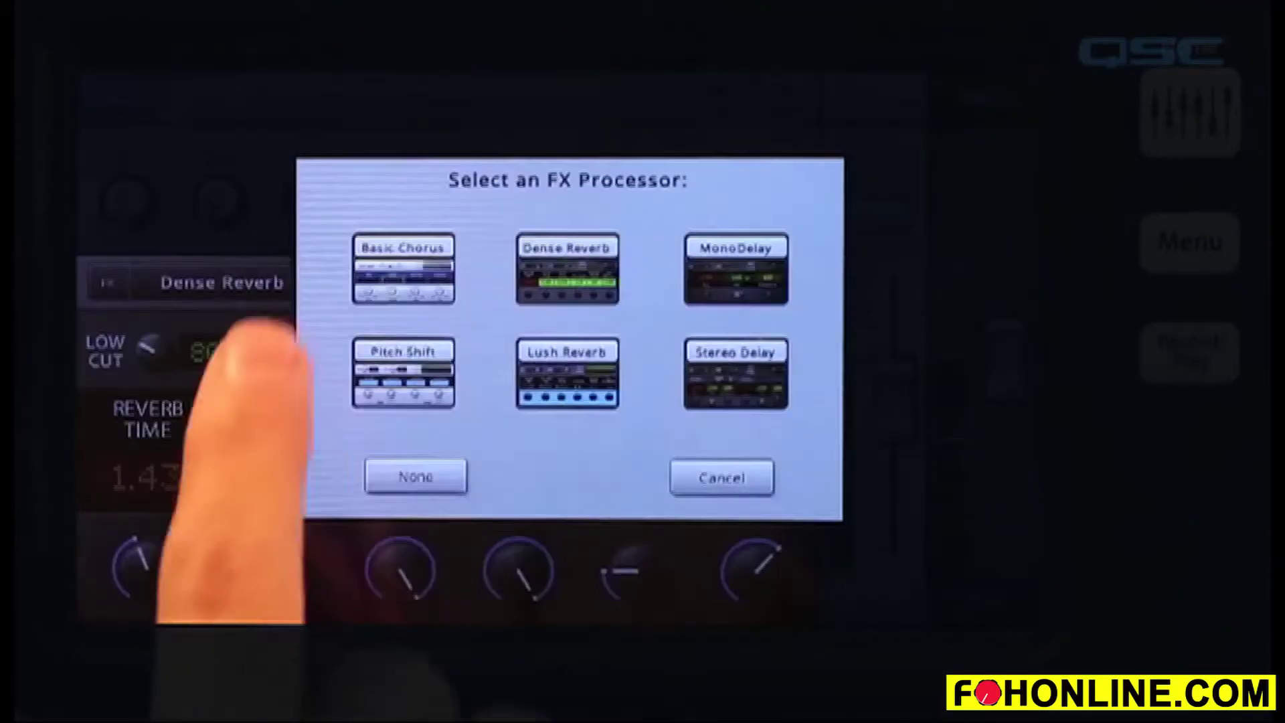
click(736, 261)
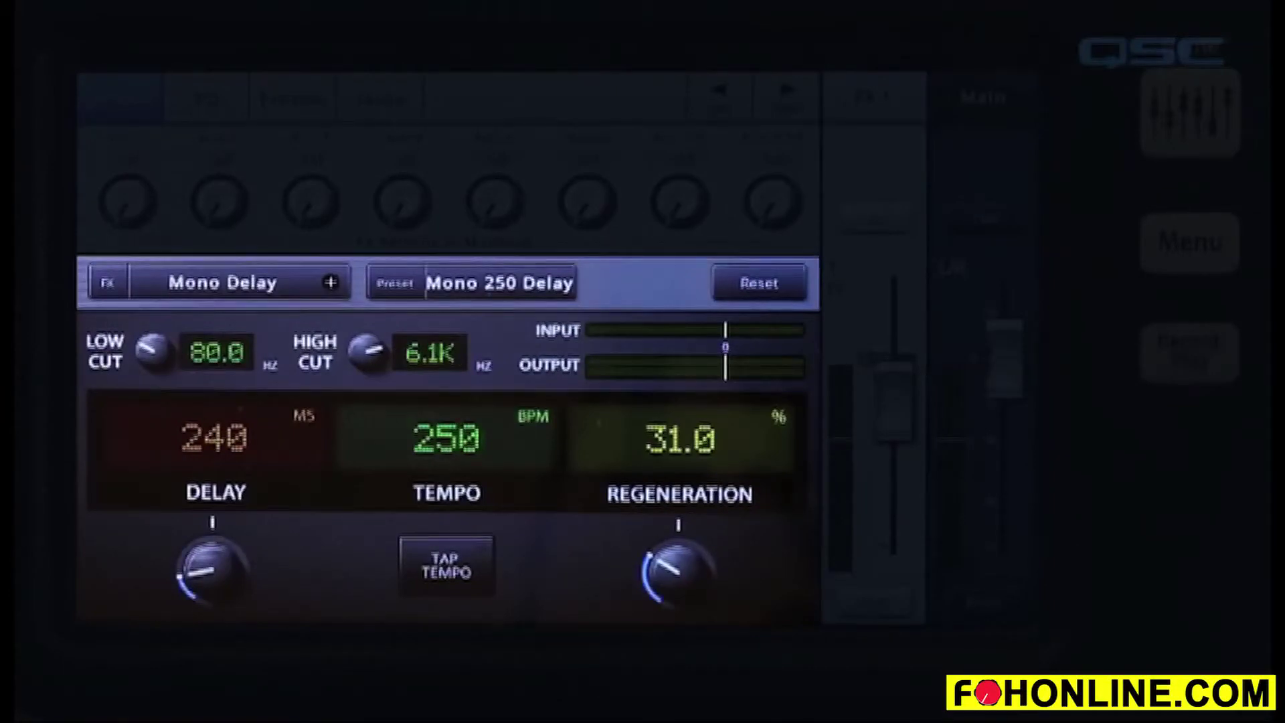
click(447, 566)
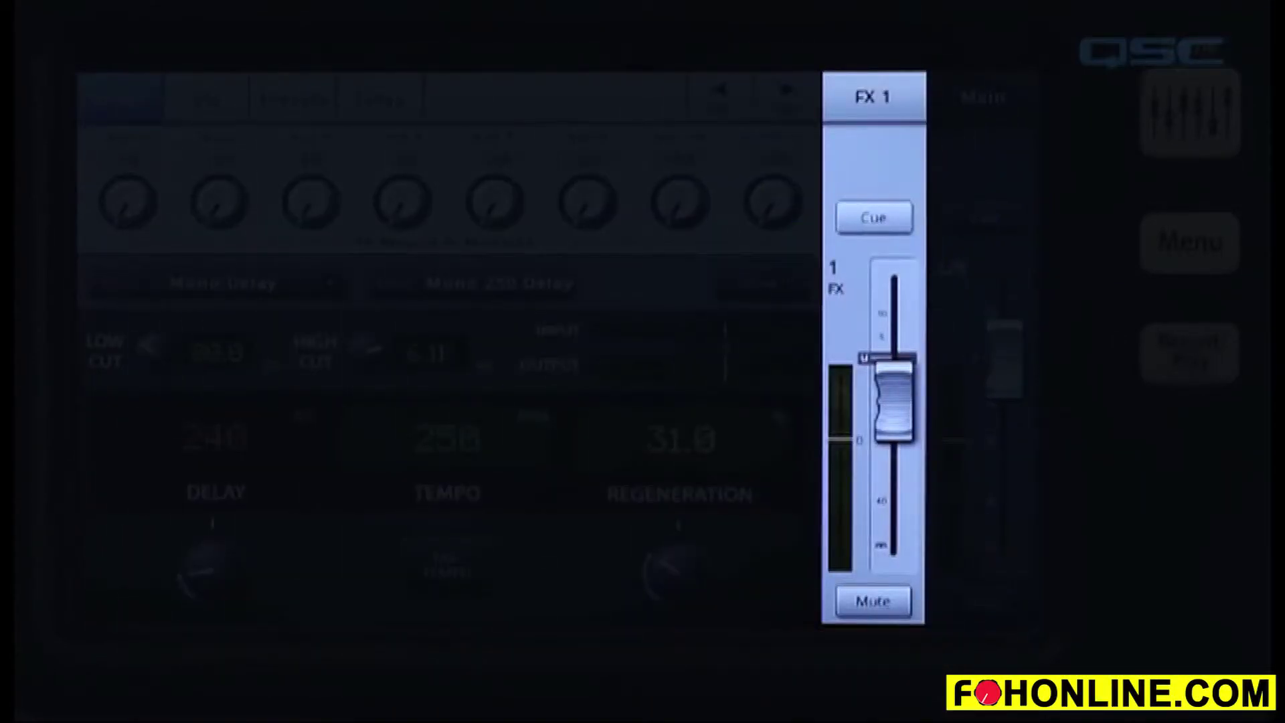
Step: Adjust the FX 1 return fader, select the Aux 3 return, and bring up the FX 1 EQ page
mouse_move(894, 398)
mouse_down()
mouse_move(894, 308)
mouse_move(894, 409)
mouse_up()
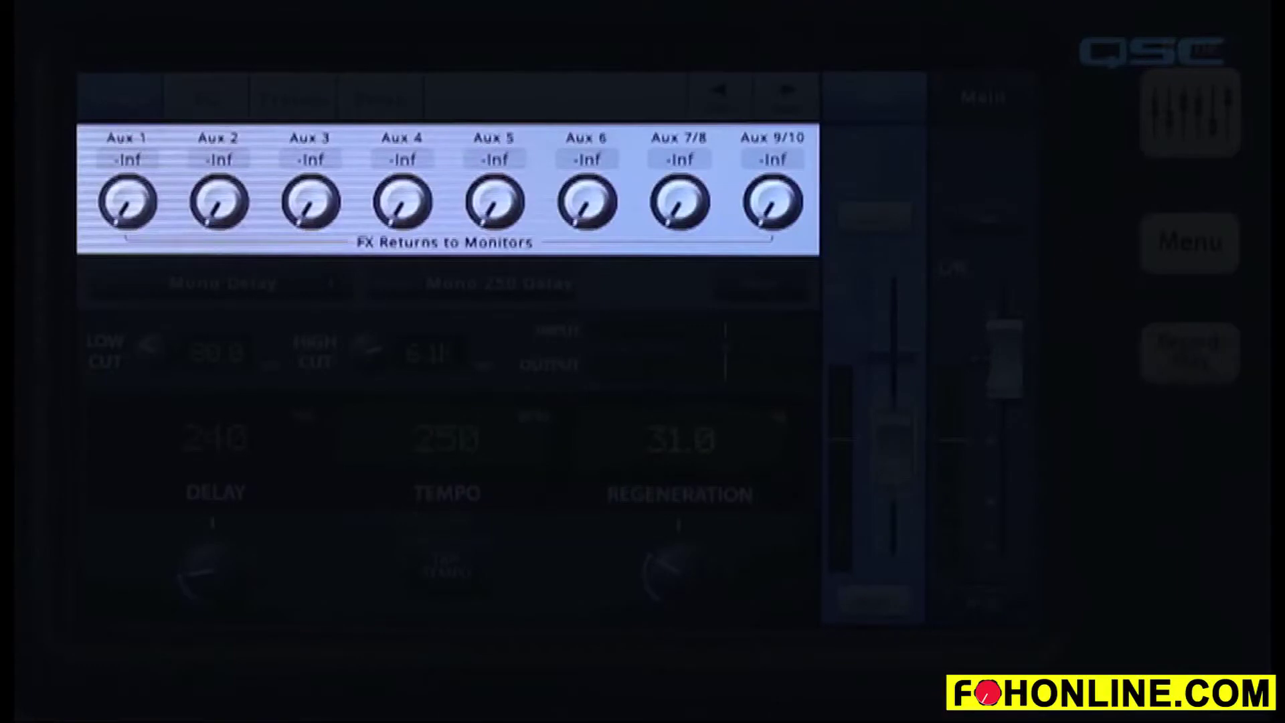
click(310, 201)
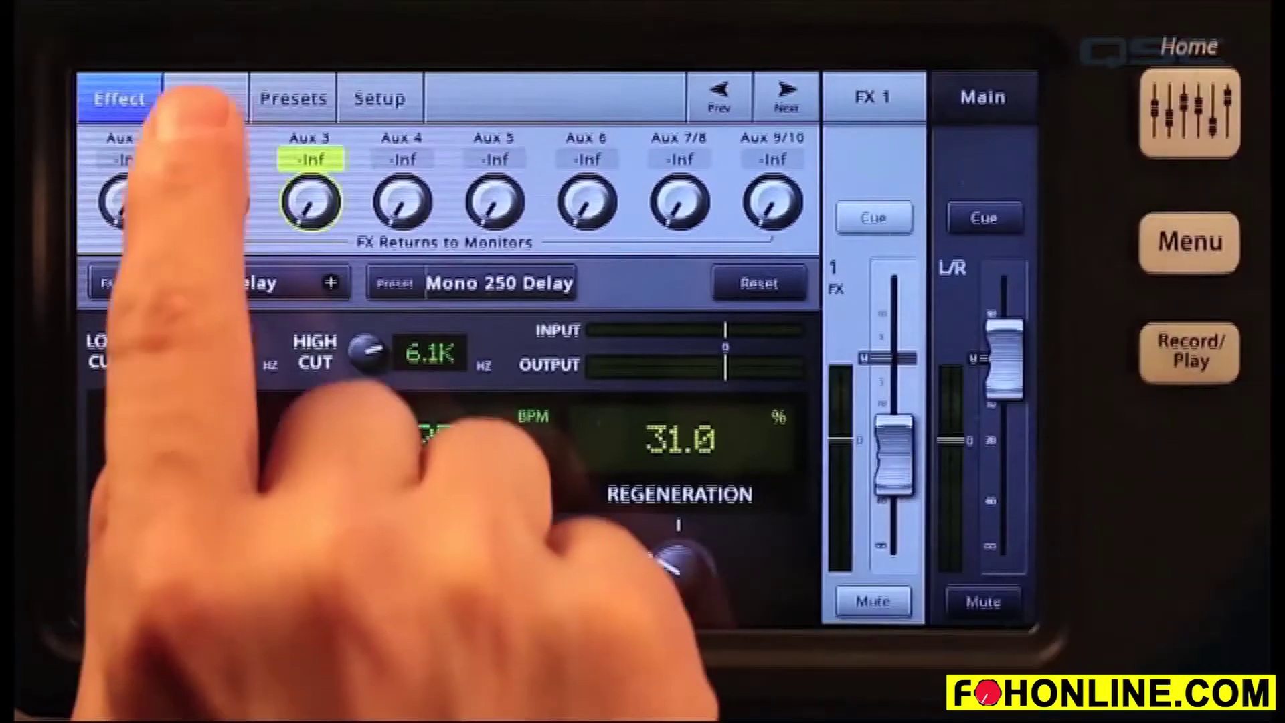
click(206, 99)
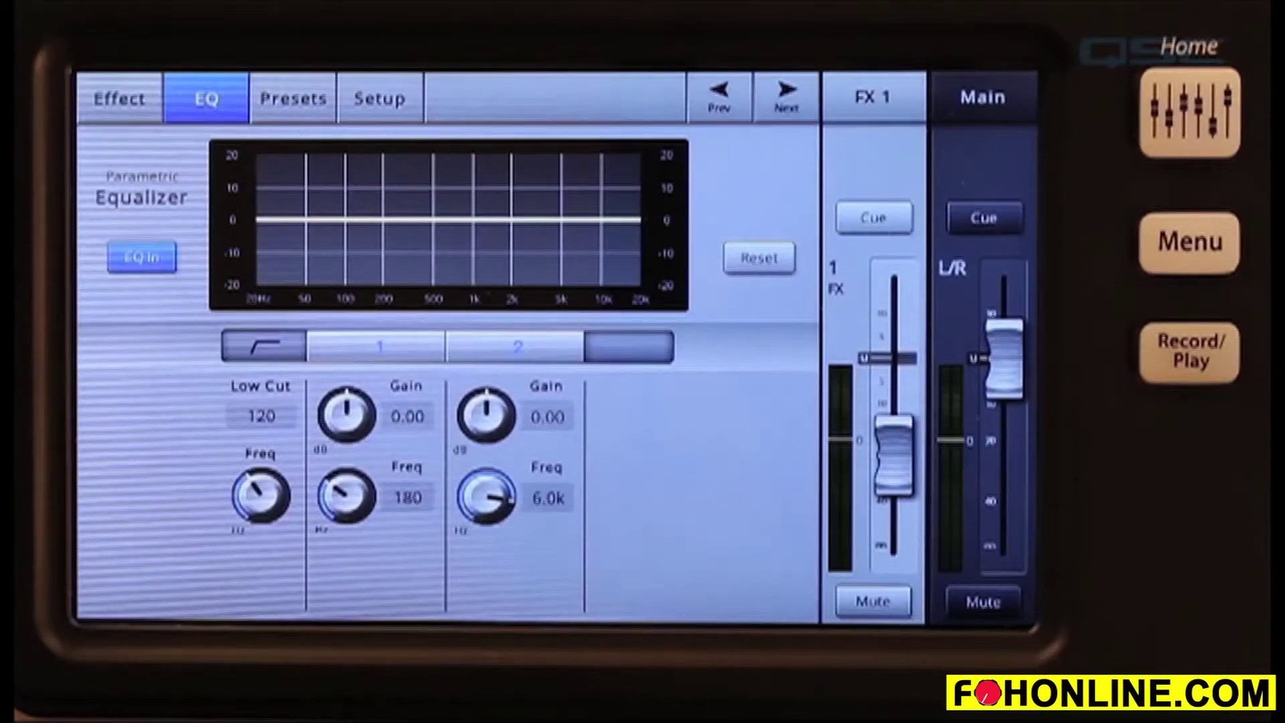
Step: Toggle the FX 1 return's 120 Hz low-cut filter on and then back off
click(264, 346)
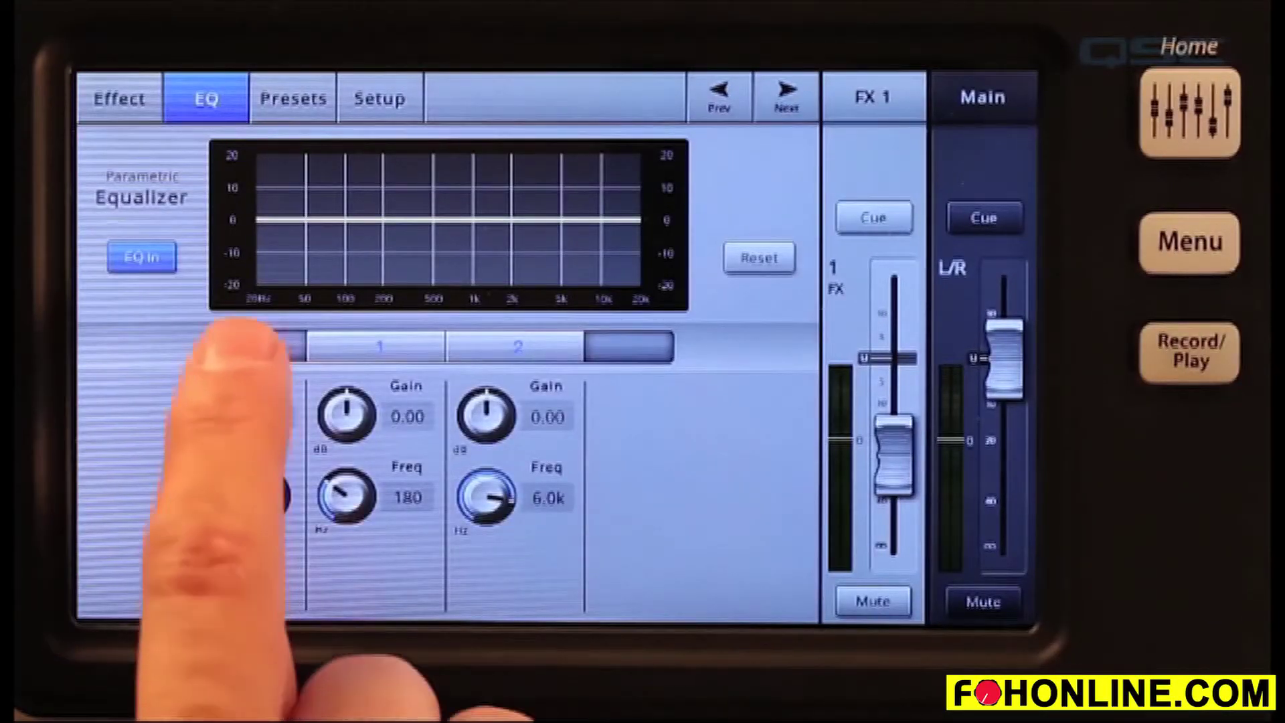
click(262, 345)
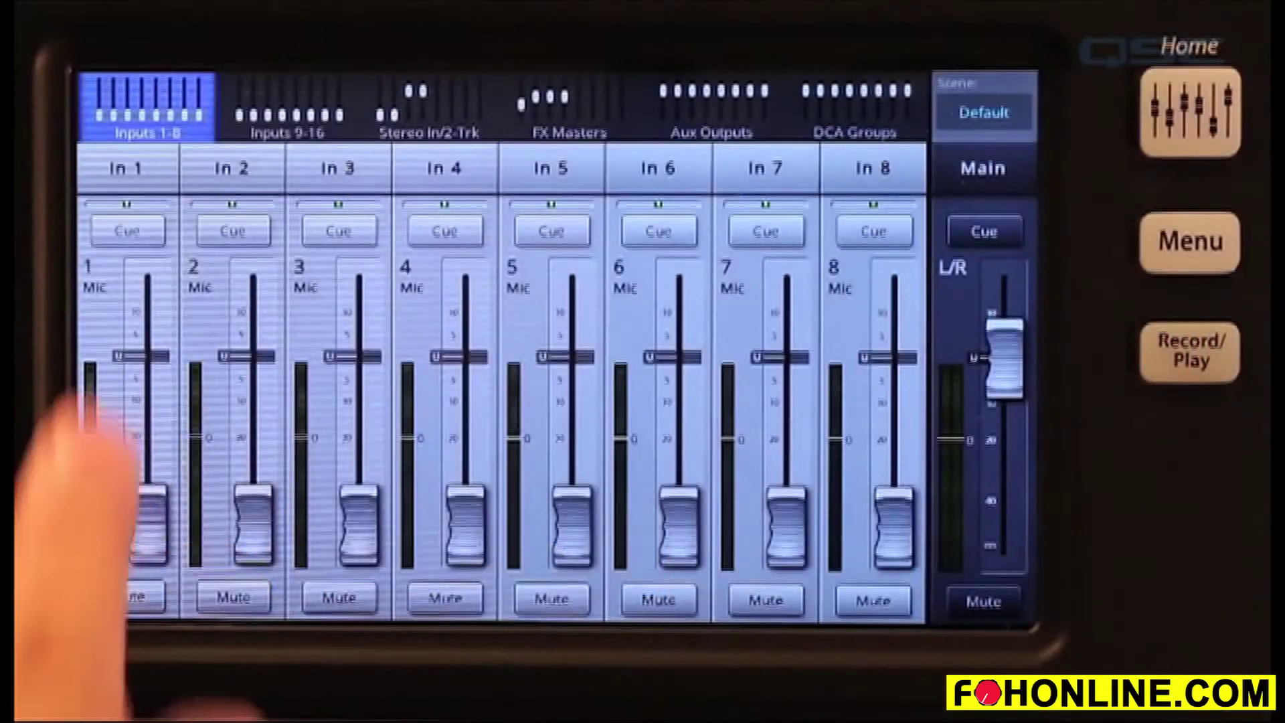
Step: On input 1's FX sends, set FX 1 (Mono Delay) to -20.5 and FX 2 (Lush Reverb) to -25.0
click(121, 164)
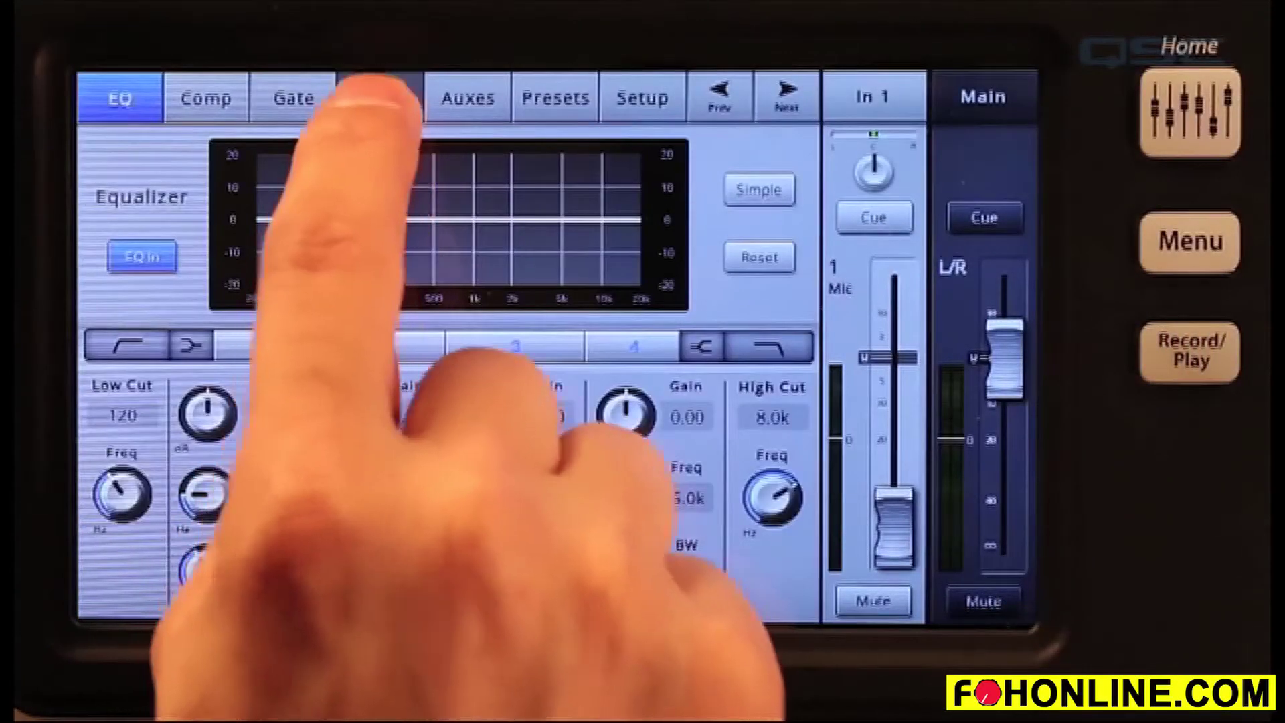
click(379, 98)
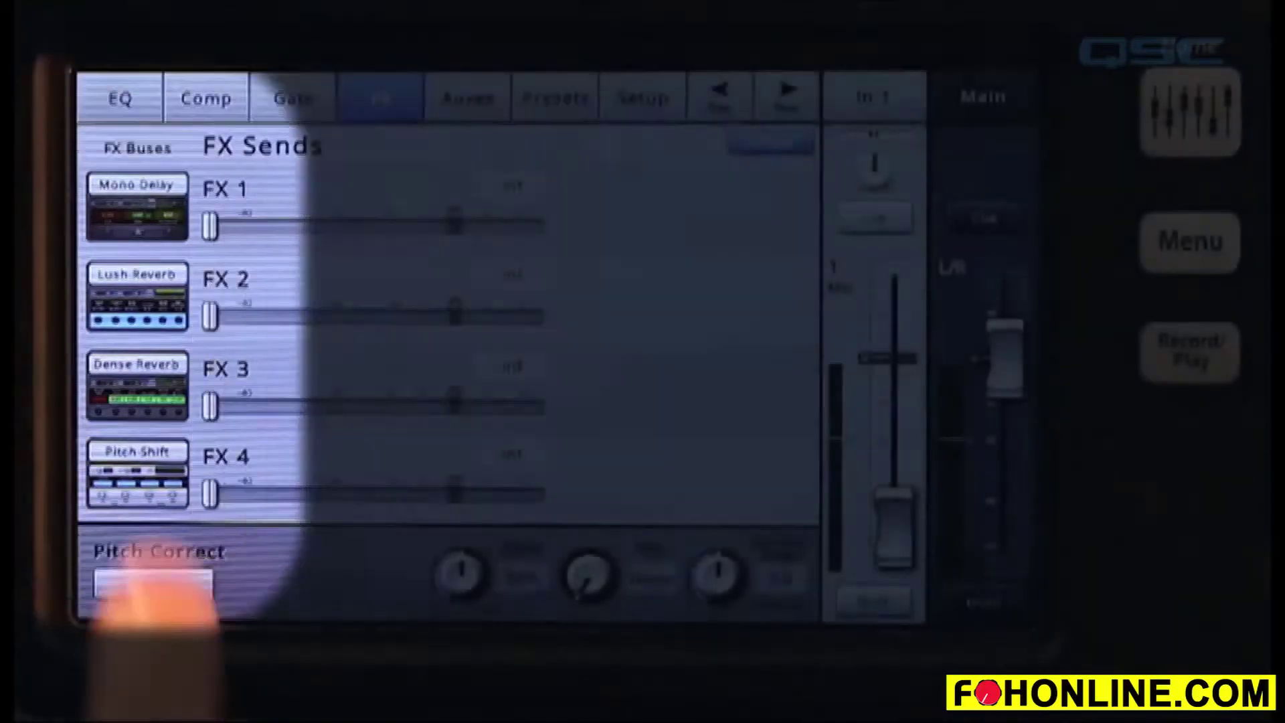
click(136, 204)
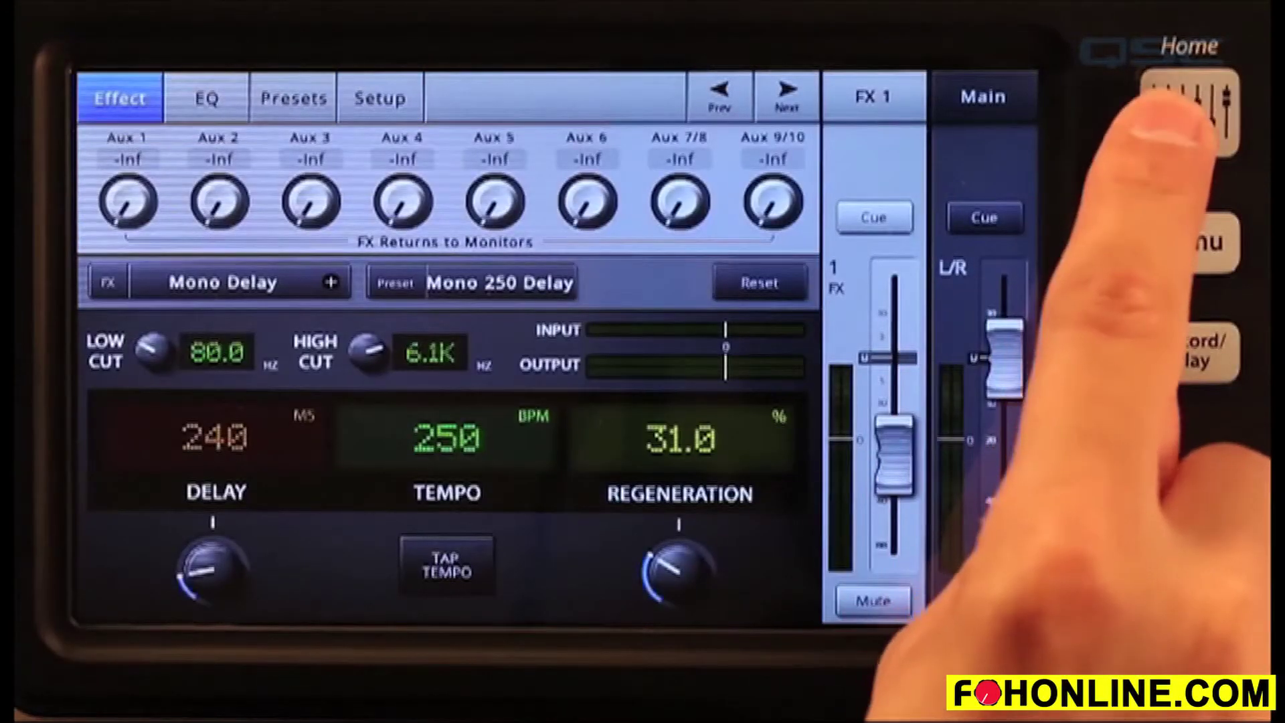
click(1190, 111)
drag(210, 226, 363, 226)
drag(210, 317, 312, 316)
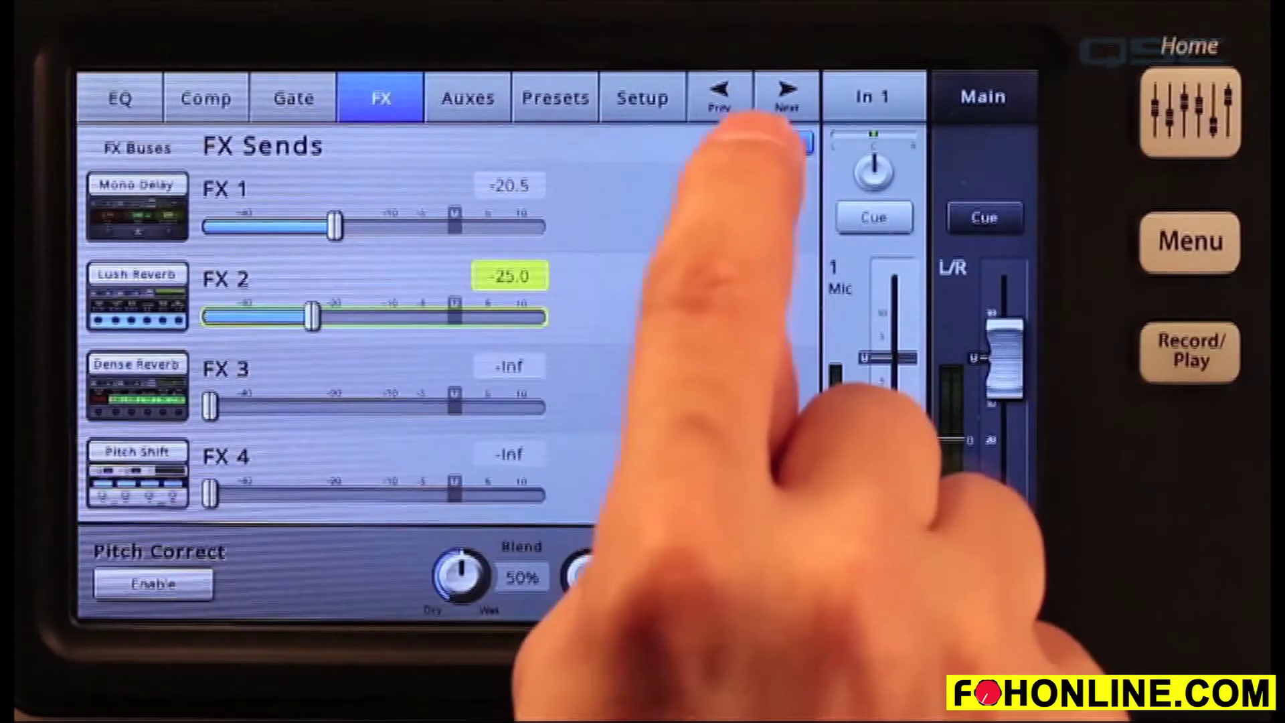
Step: Show Global FX Parameters and lengthen the Mono Delay to 500 ms, then select Feedback (54.0%)
click(770, 142)
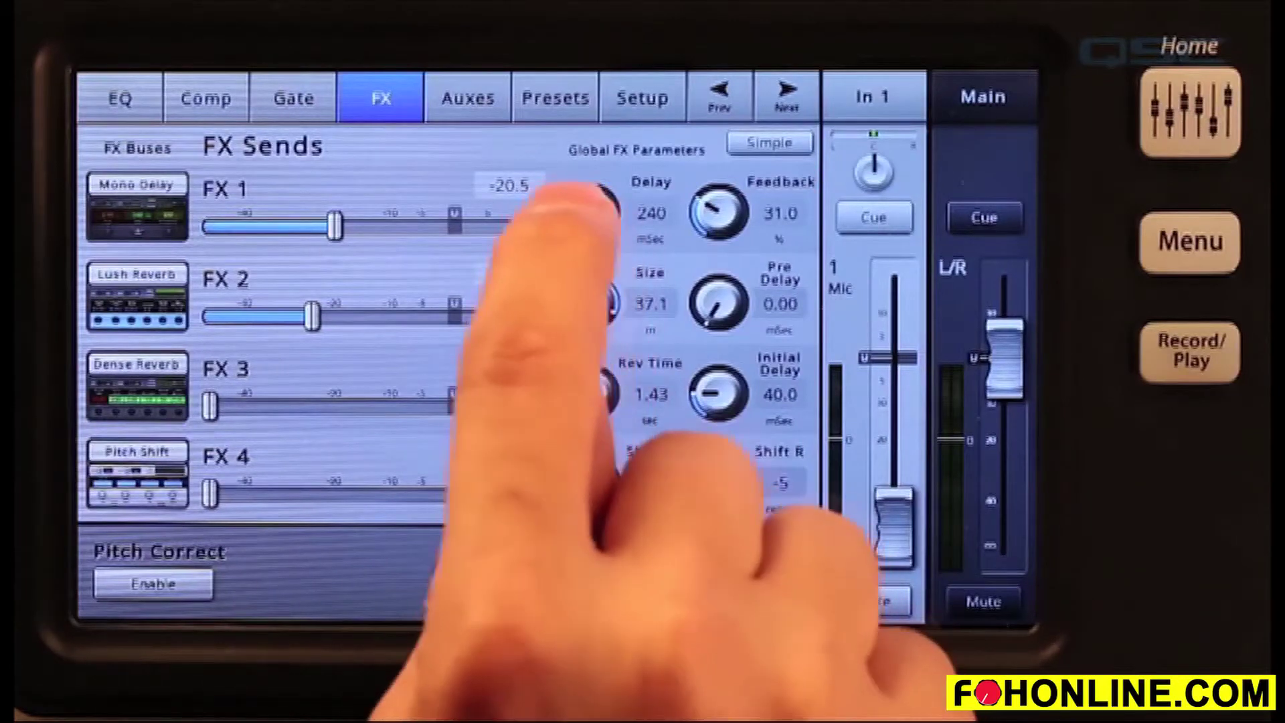
click(589, 213)
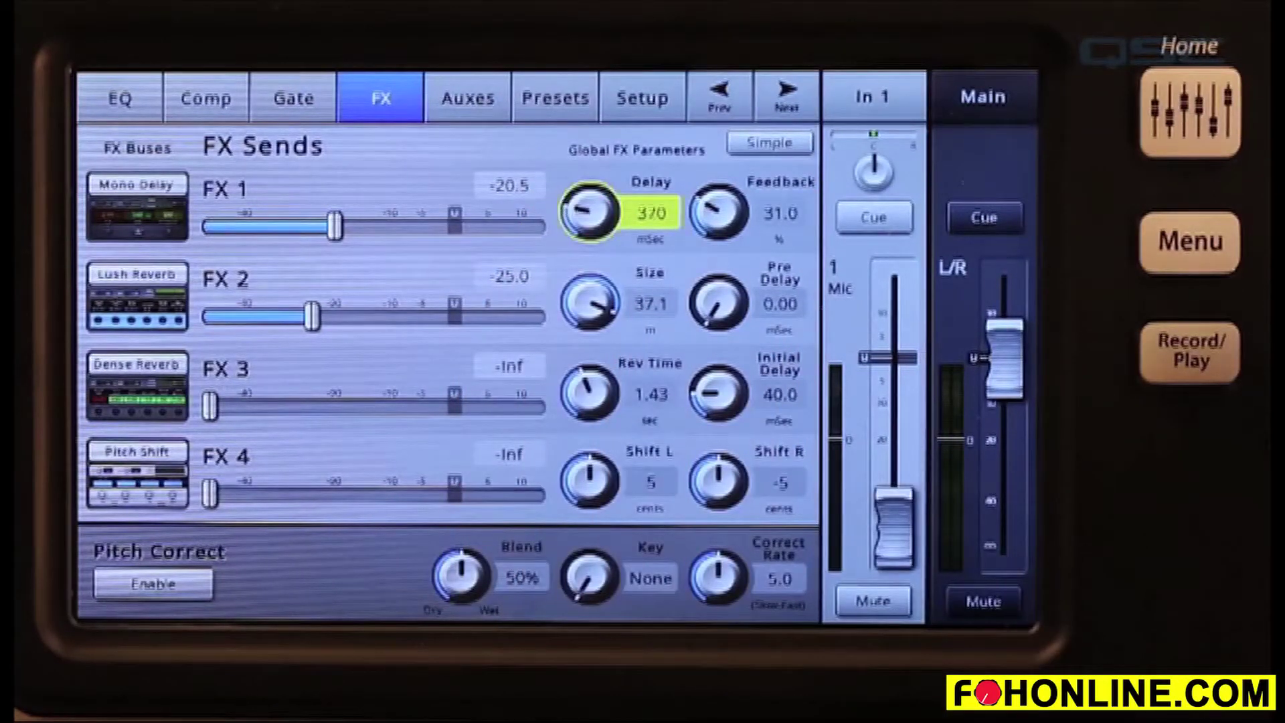
click(718, 213)
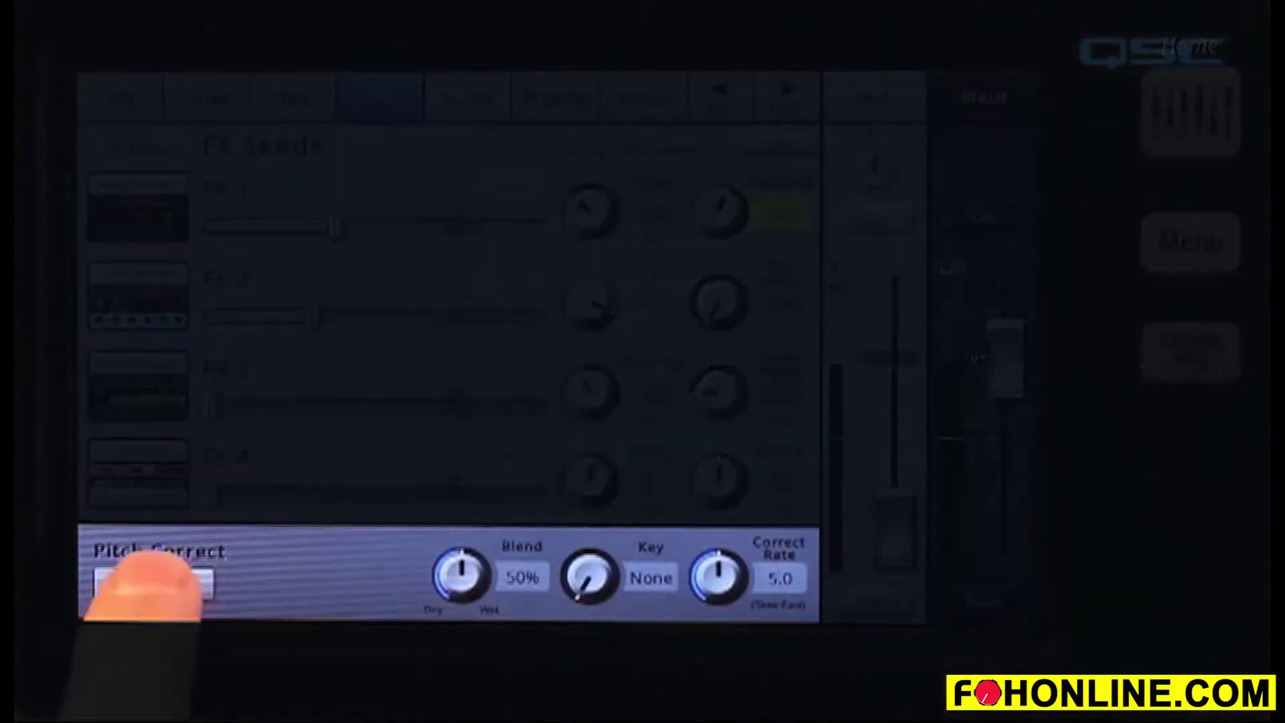
Step: Enable pitch correction on input 1 and turn Blend down to Dry
click(153, 583)
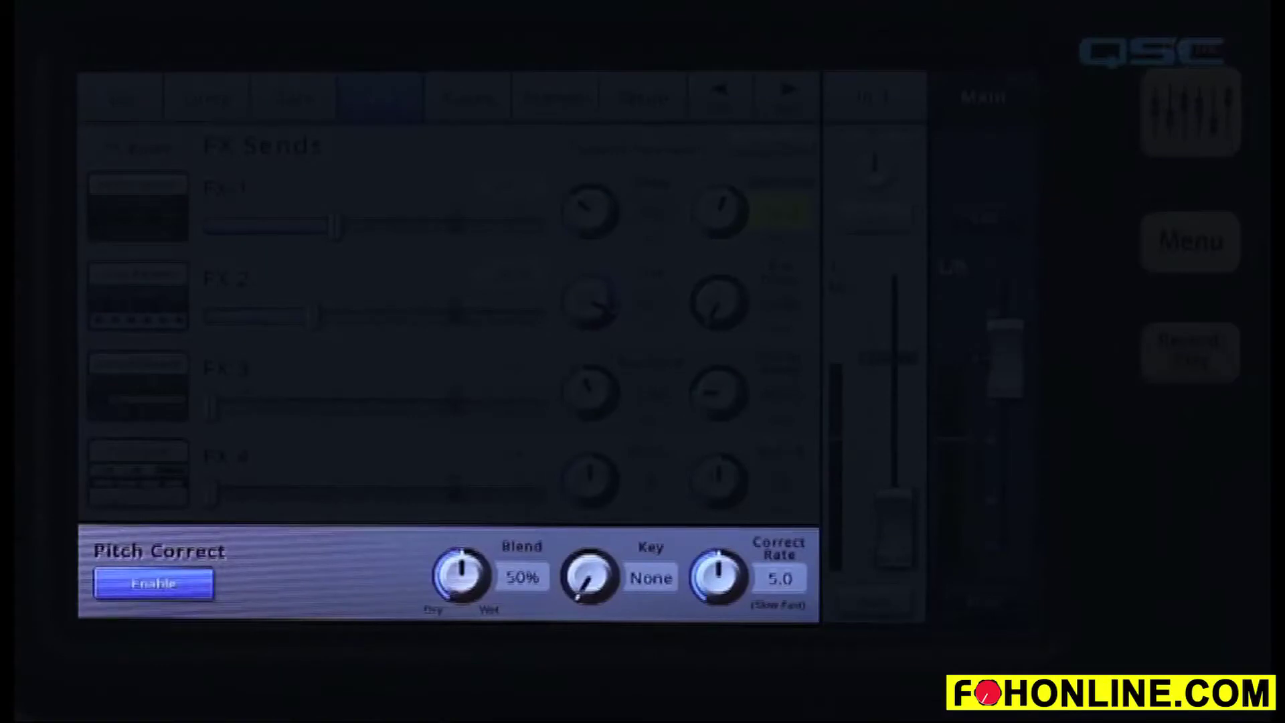
click(461, 574)
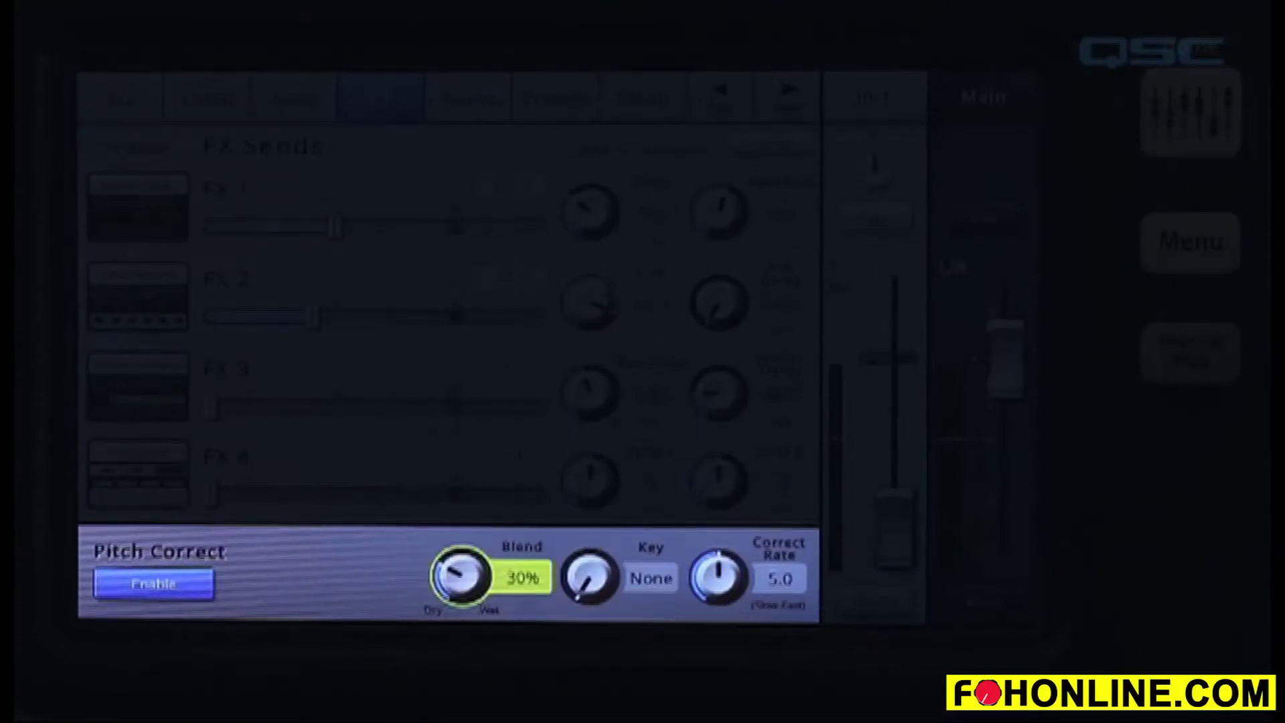
scroll(460, 577, down, 3)
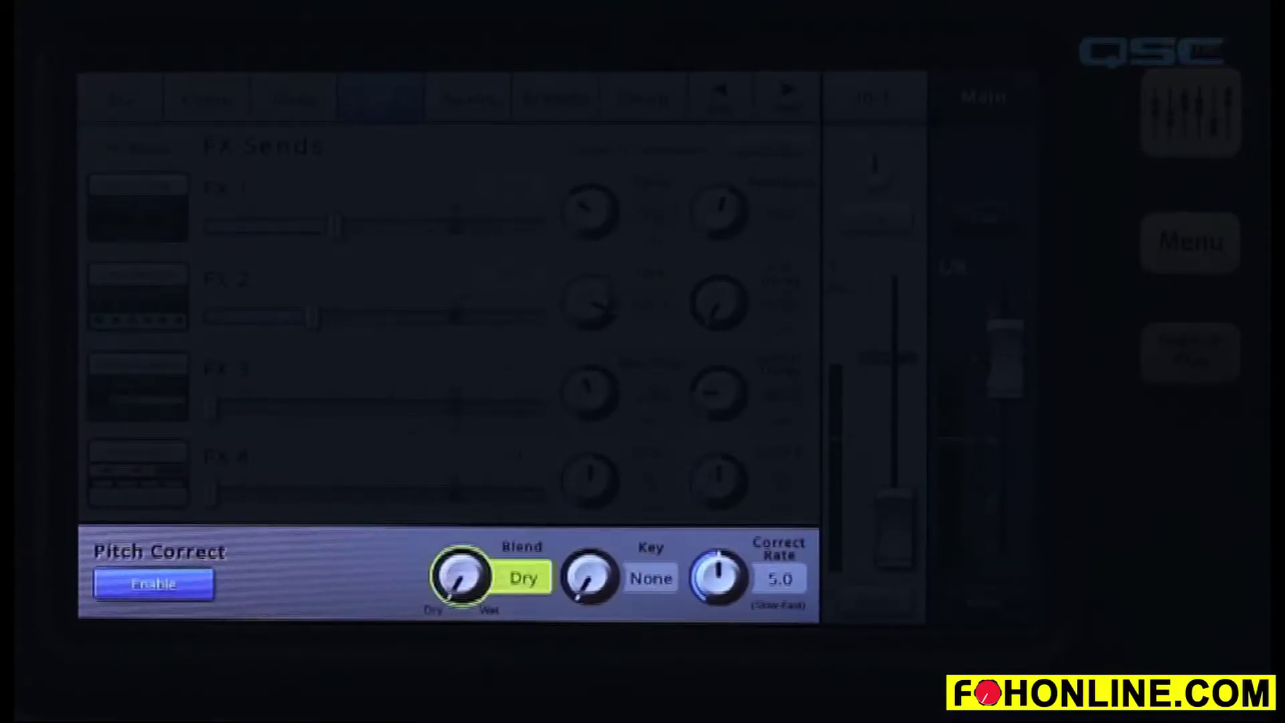
Step: Set the pitch correction Key to G, then select the Correct Rate control
click(589, 577)
scroll(589, 576, up, 1)
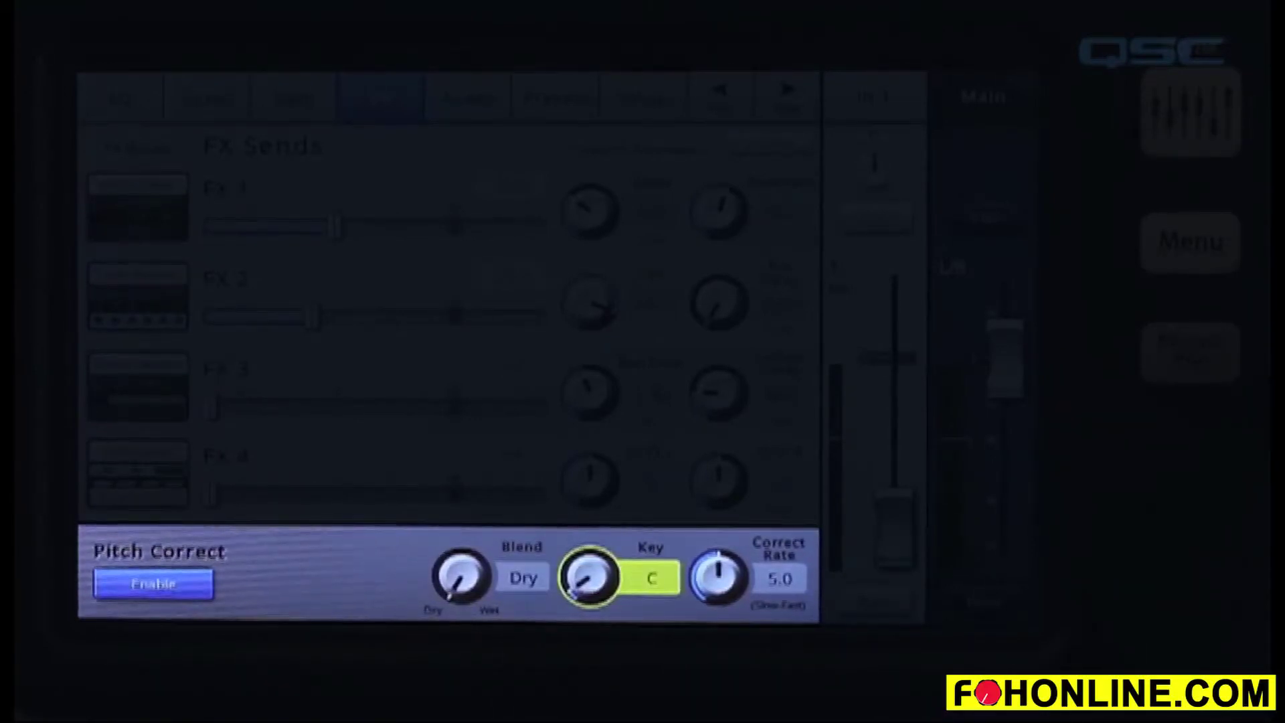
scroll(589, 577, up, 1)
scroll(589, 577, up, 1)
scroll(589, 577, up, 1)
scroll(589, 577, up, 1)
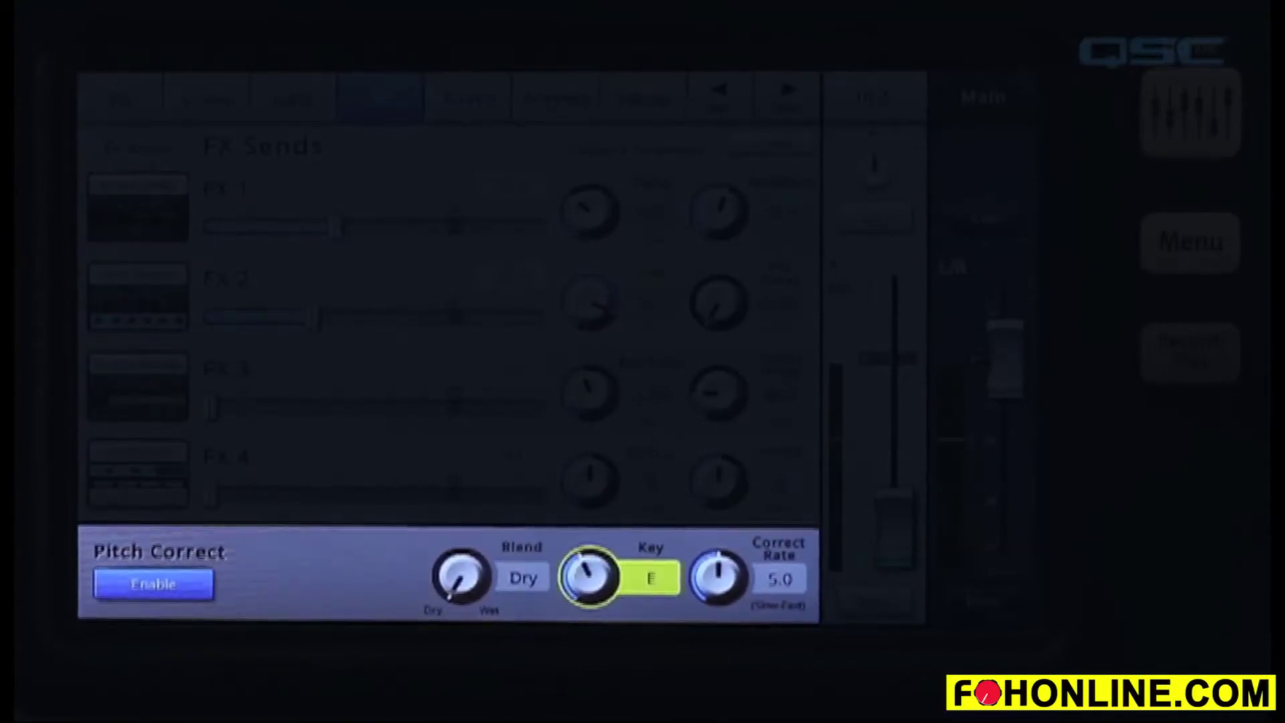
scroll(589, 577, up, 1)
scroll(589, 577, up, 1)
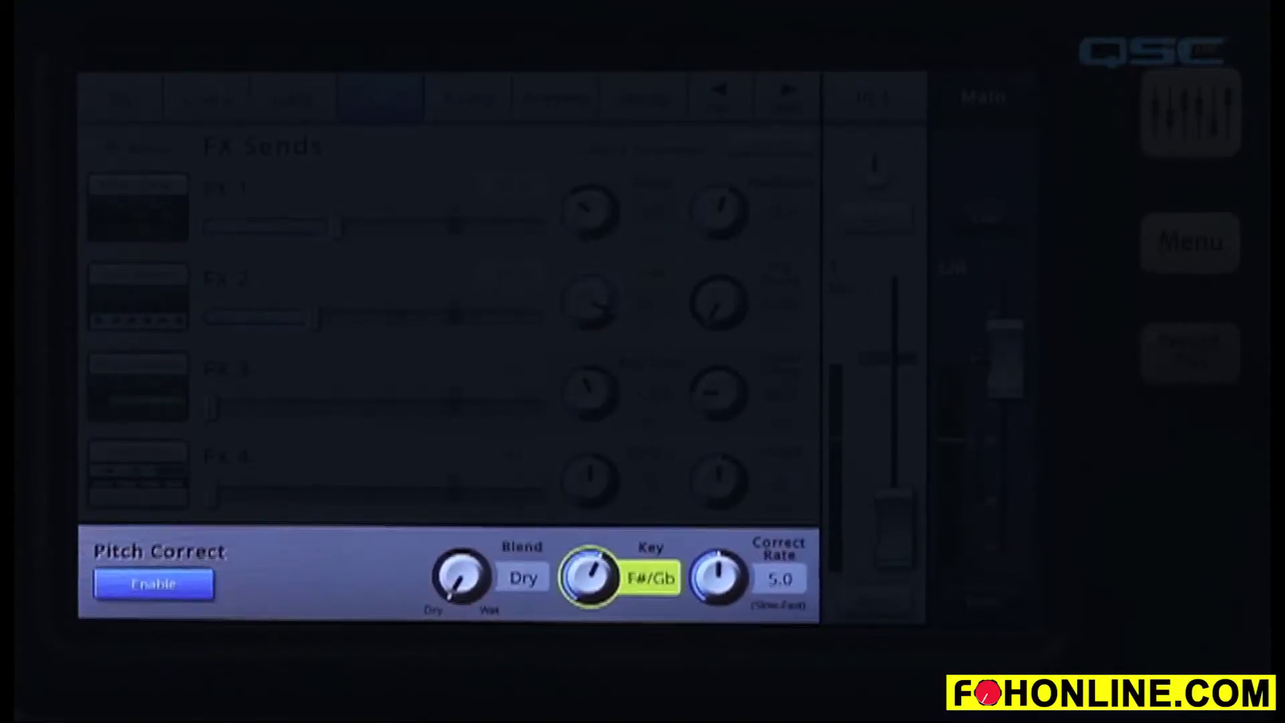
scroll(589, 577, up, 1)
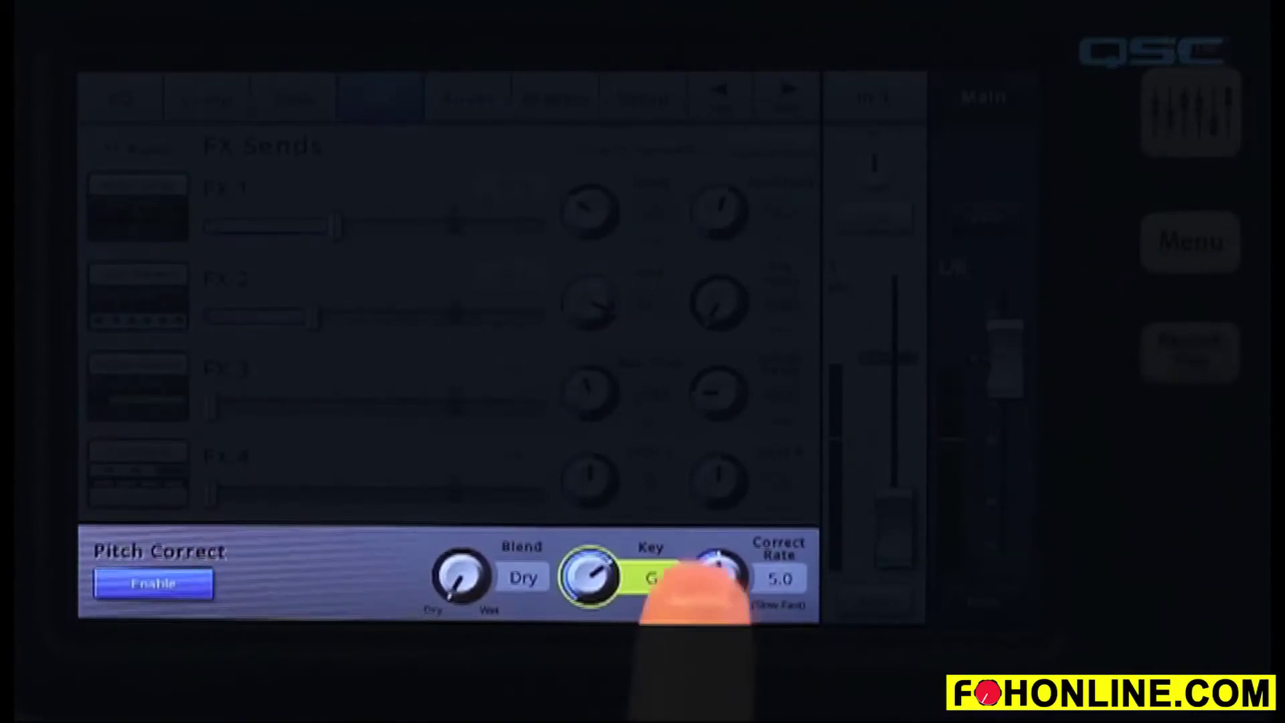
click(719, 577)
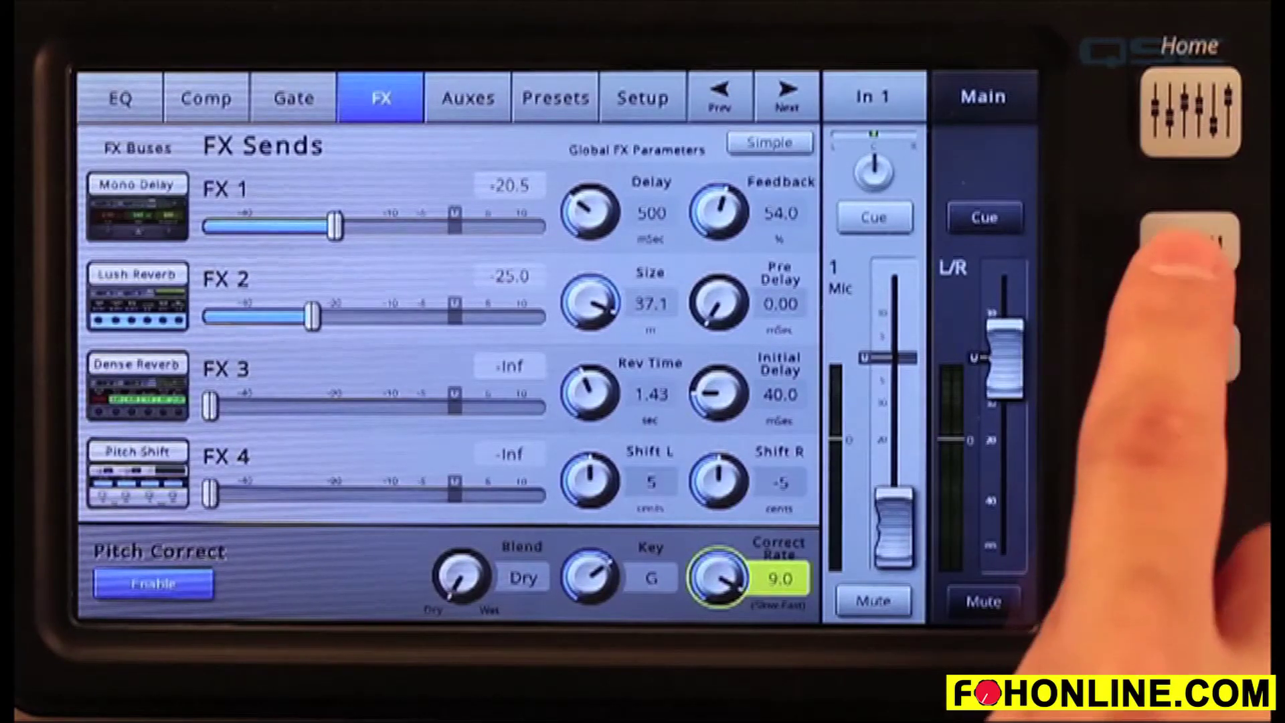
Step: Open FX Overview from the Menu and push input 3's FX 2 send to maximum
click(1189, 241)
click(529, 369)
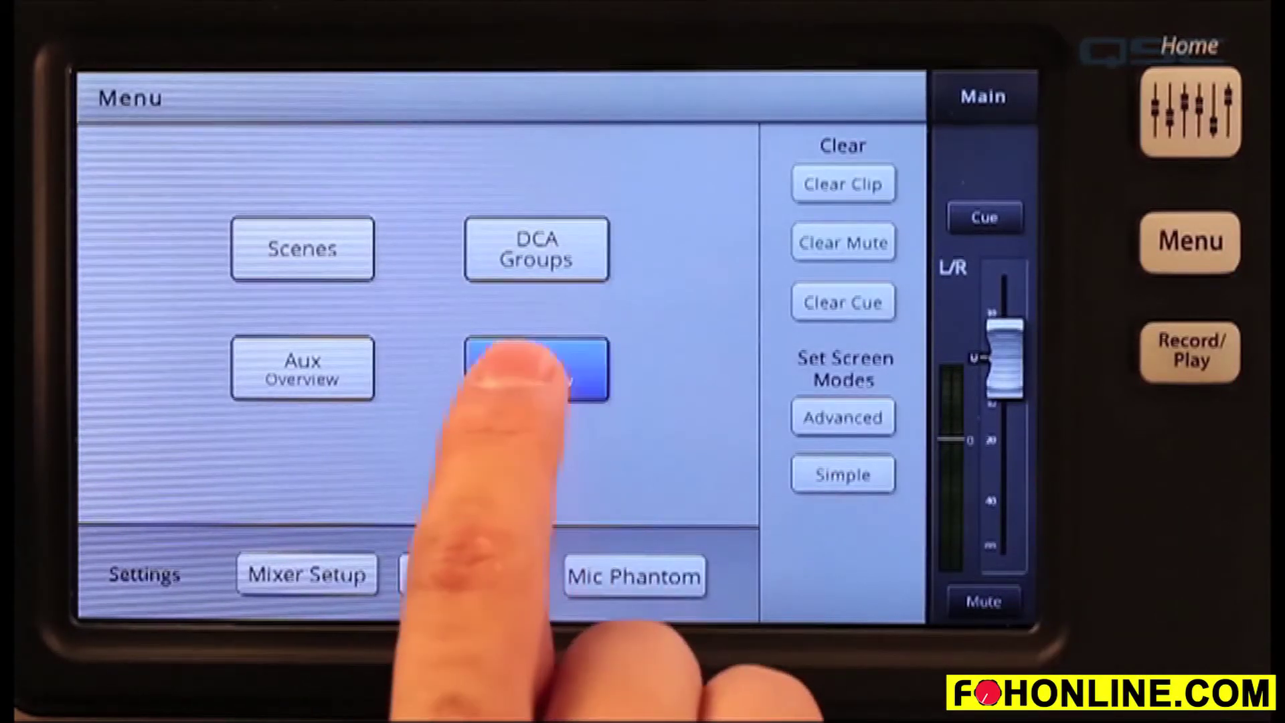
click(340, 336)
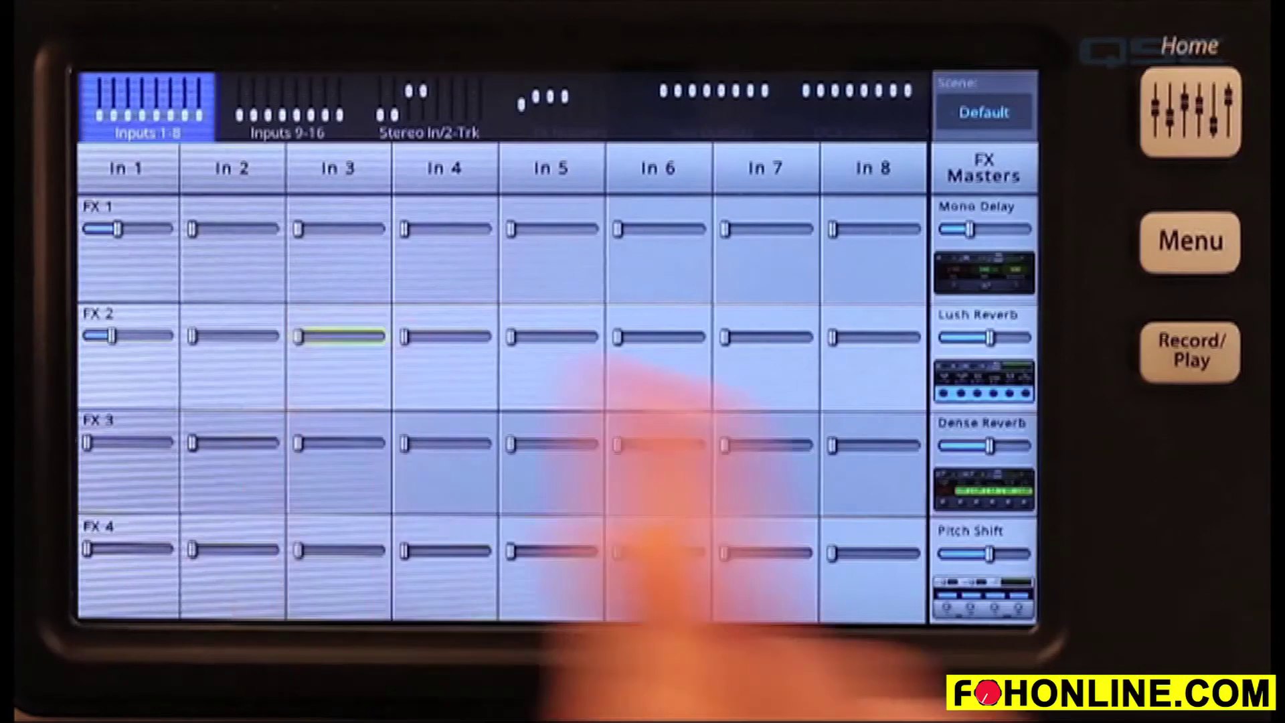
drag(334, 336, 381, 336)
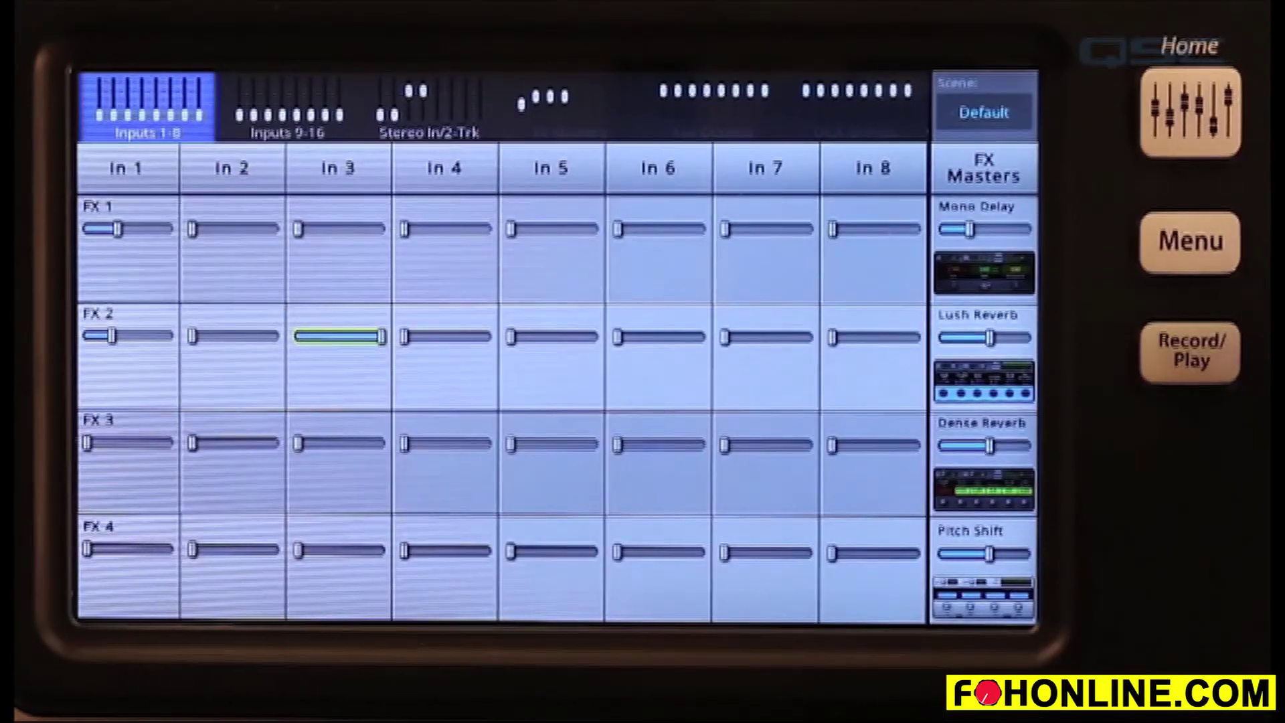